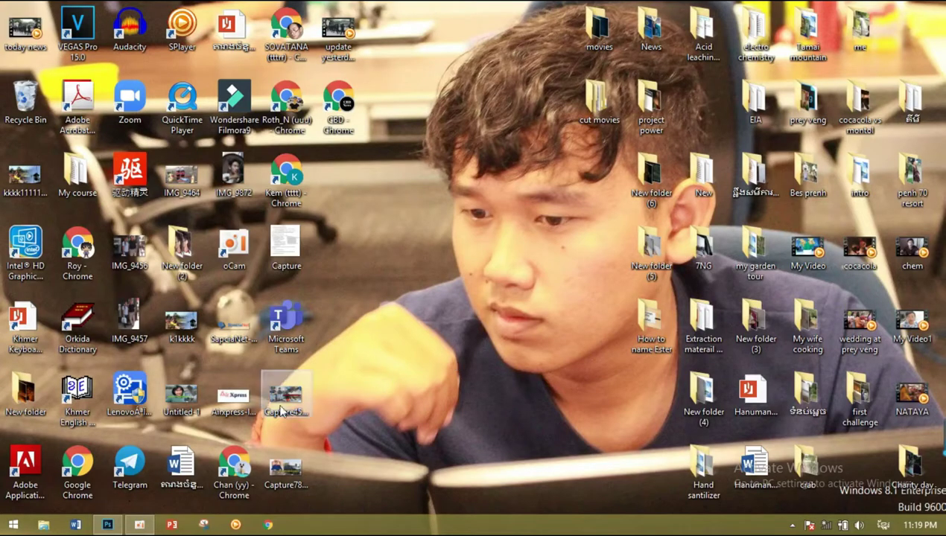
Create a new 1280×720 pixel document with a white background in Photoshop
click(107, 525)
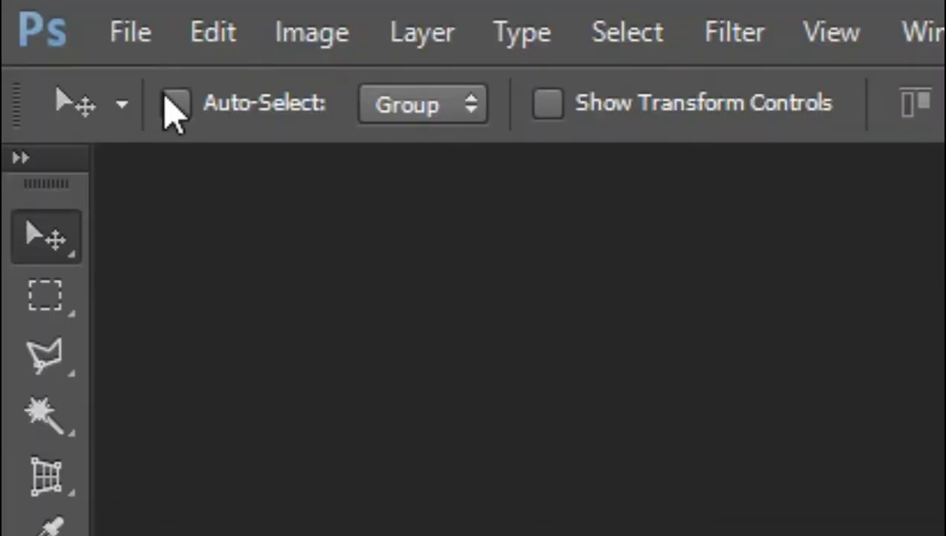
click(41, 13)
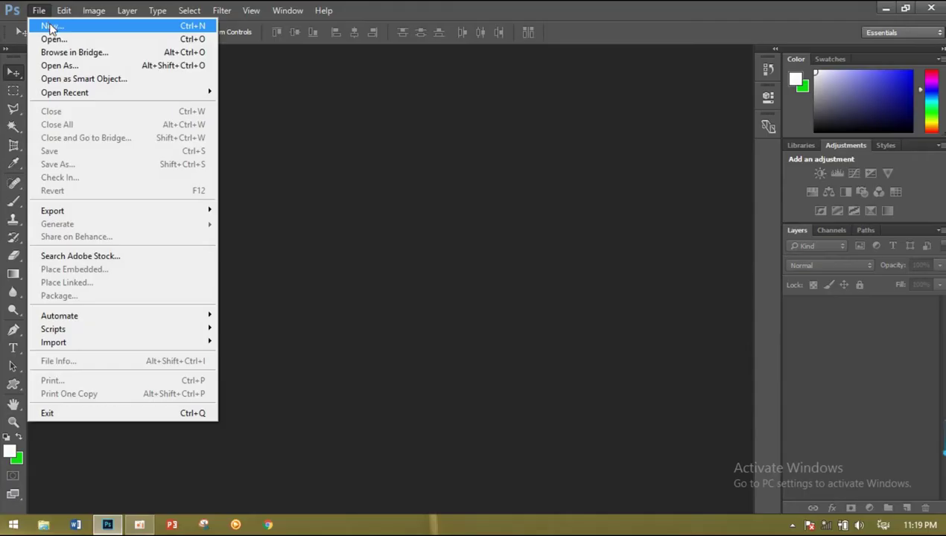
click(46, 25)
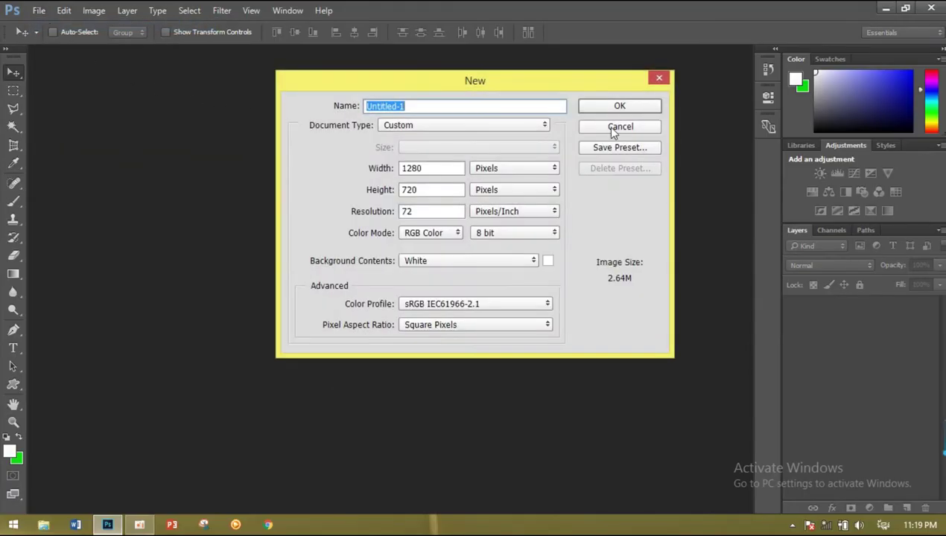
click(613, 109)
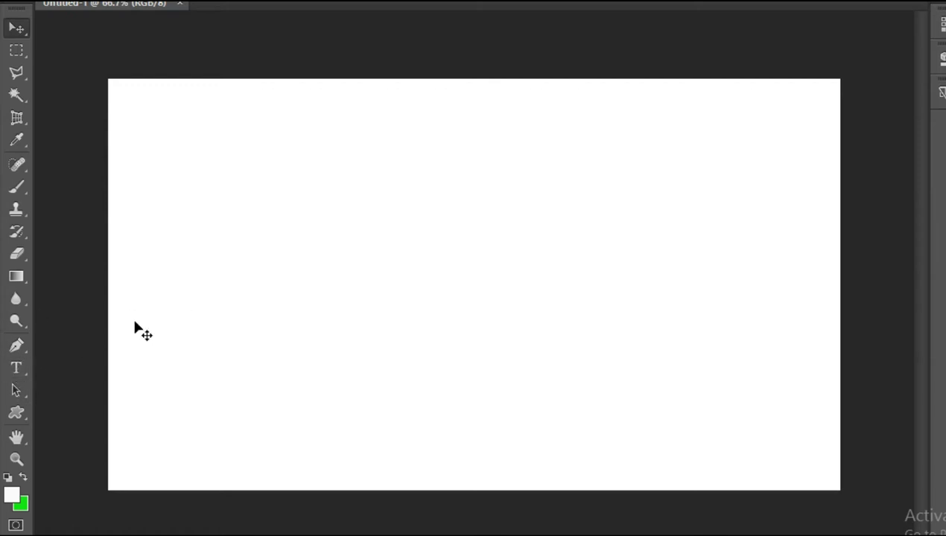
right_click(23, 372)
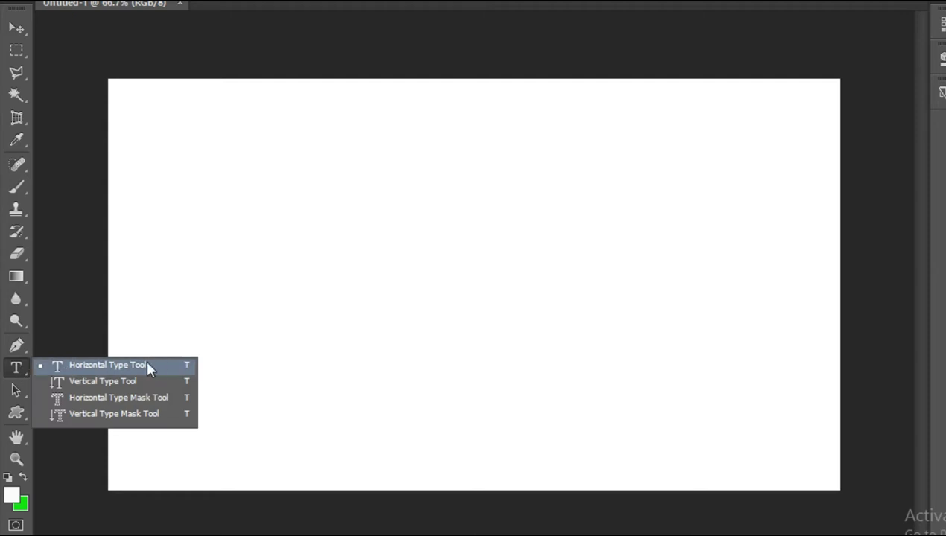
Add the Khmer word ឃរលាញ់អុនក as horizontal text near the canvas centre and commit it
click(88, 363)
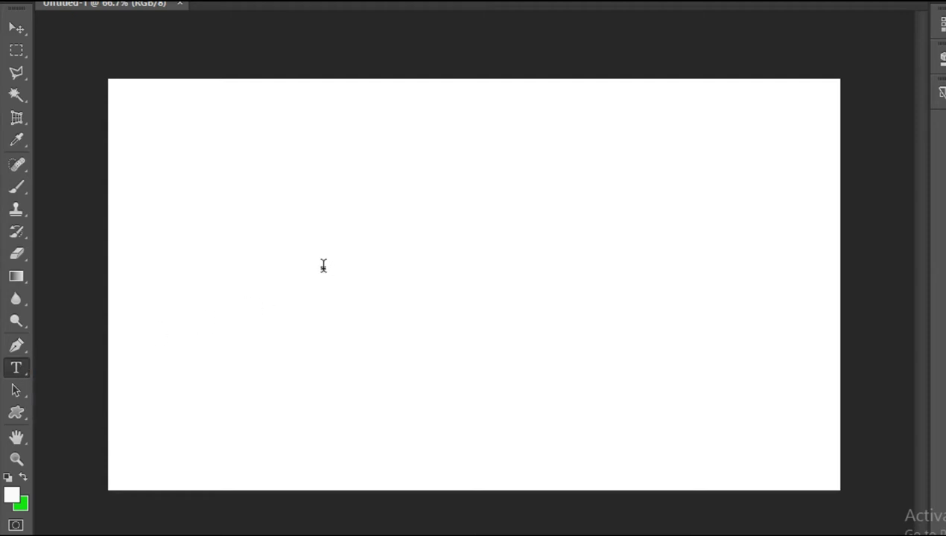
click(324, 266)
text(ឃ)
text(រ)
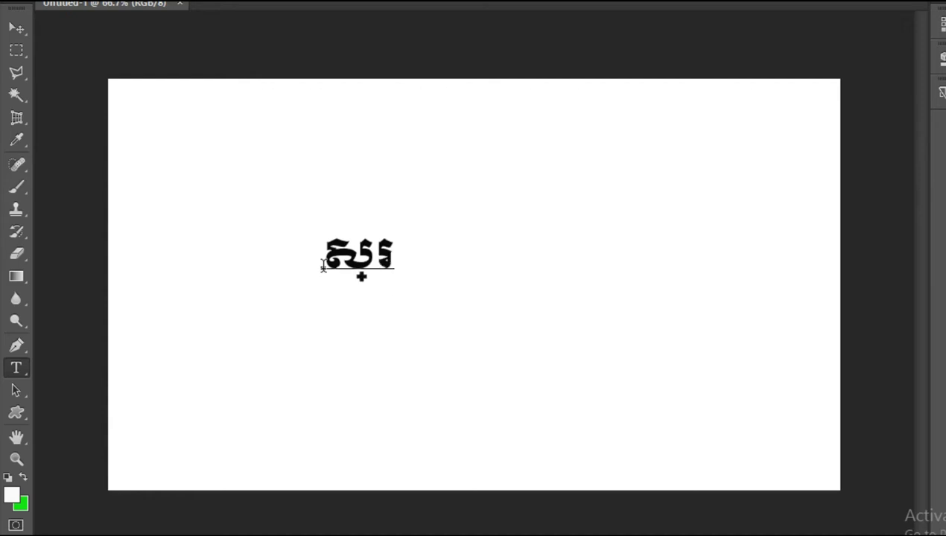
text(លា)
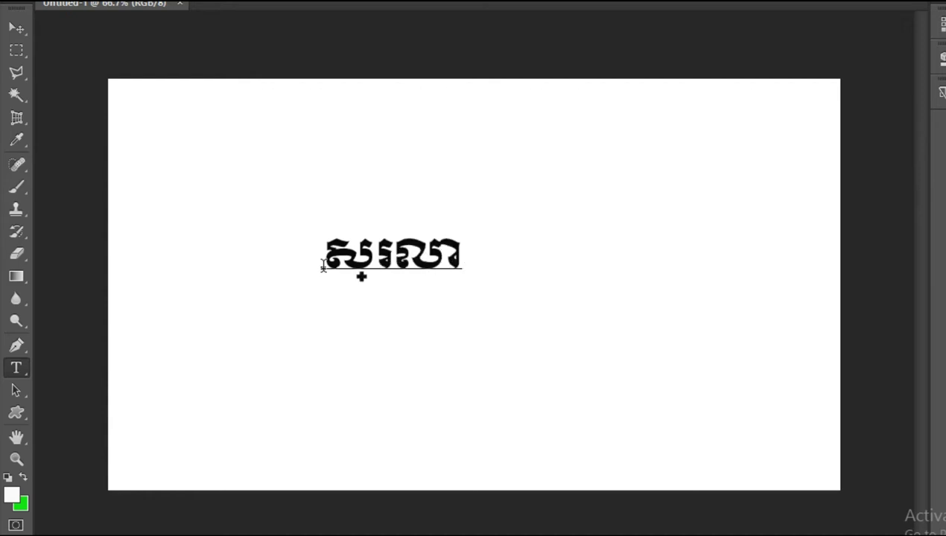
text(ញ់អុ)
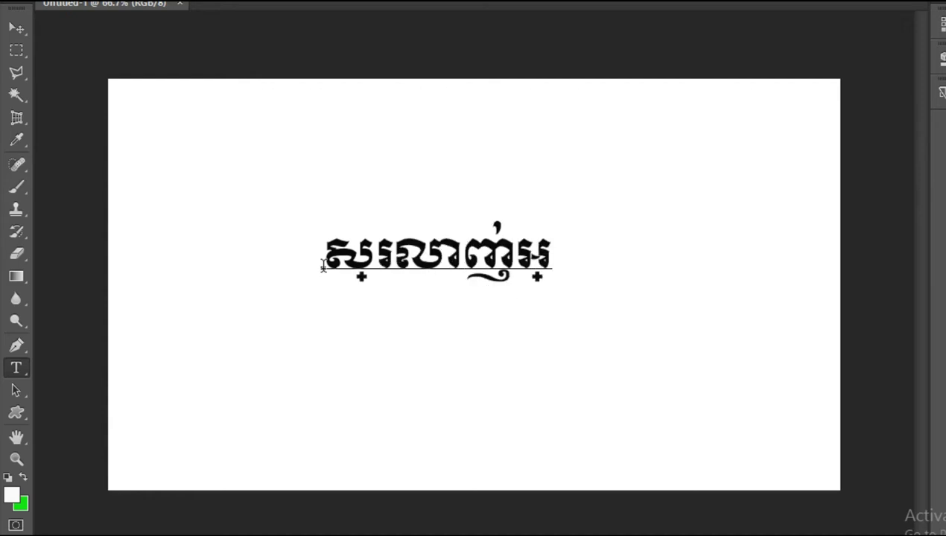
text(នក)
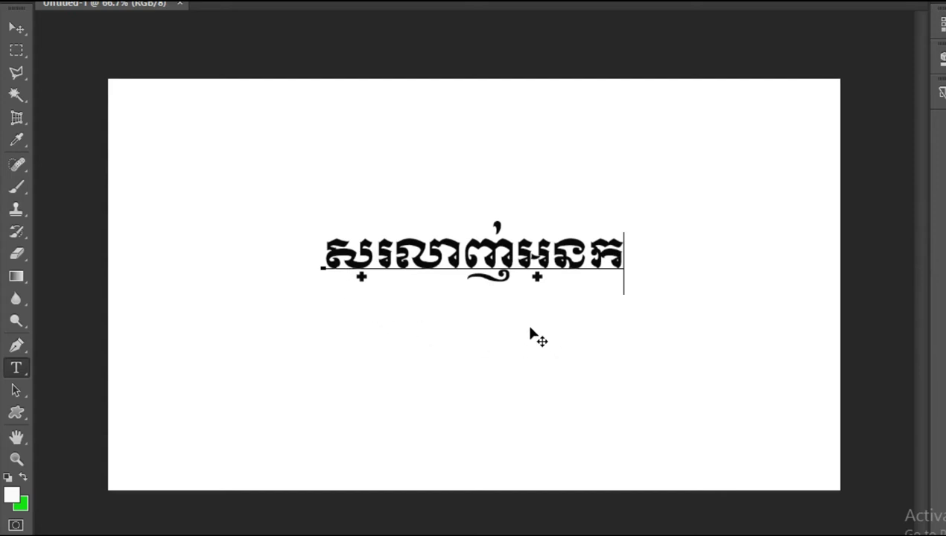
click(16, 28)
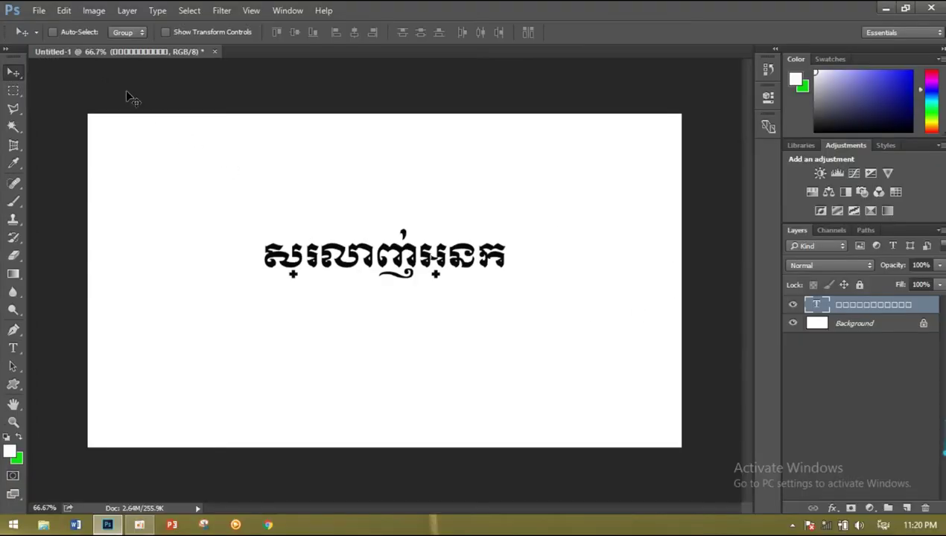
Change the Type preferences text engine from East Asian to Middle Eastern and South Asian
click(65, 11)
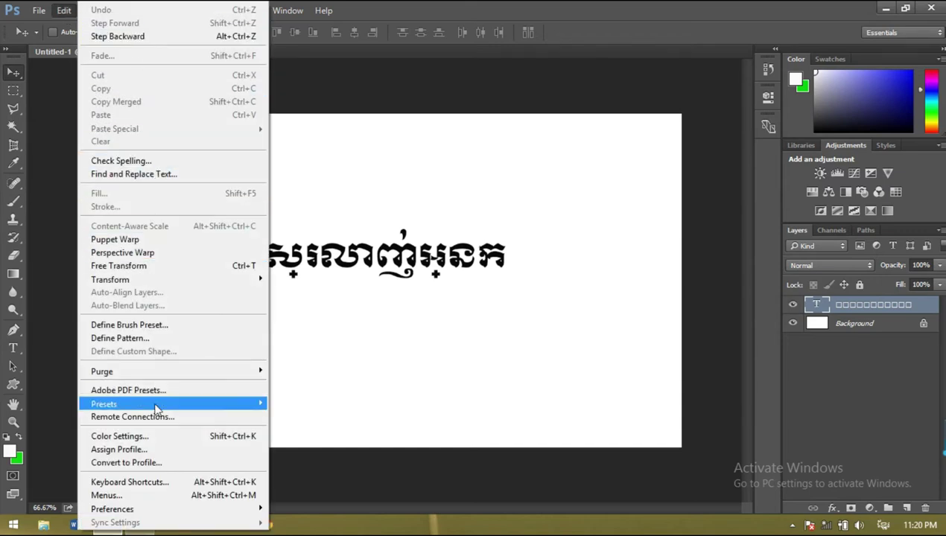
mouse_move(111, 508)
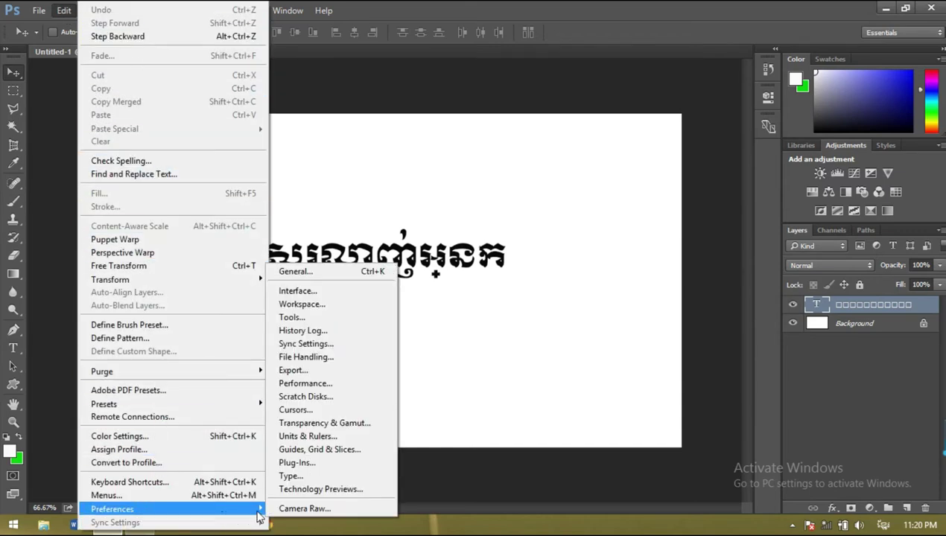
click(337, 275)
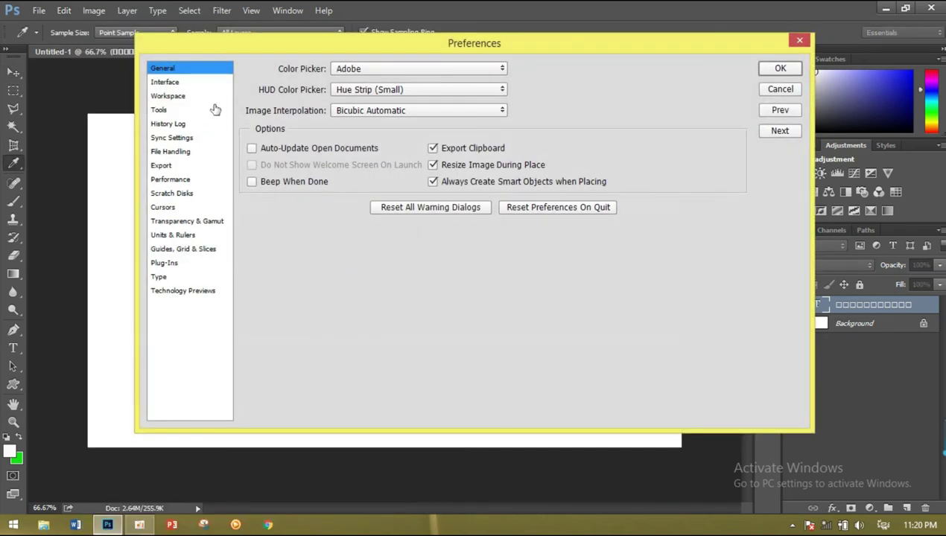
click(160, 277)
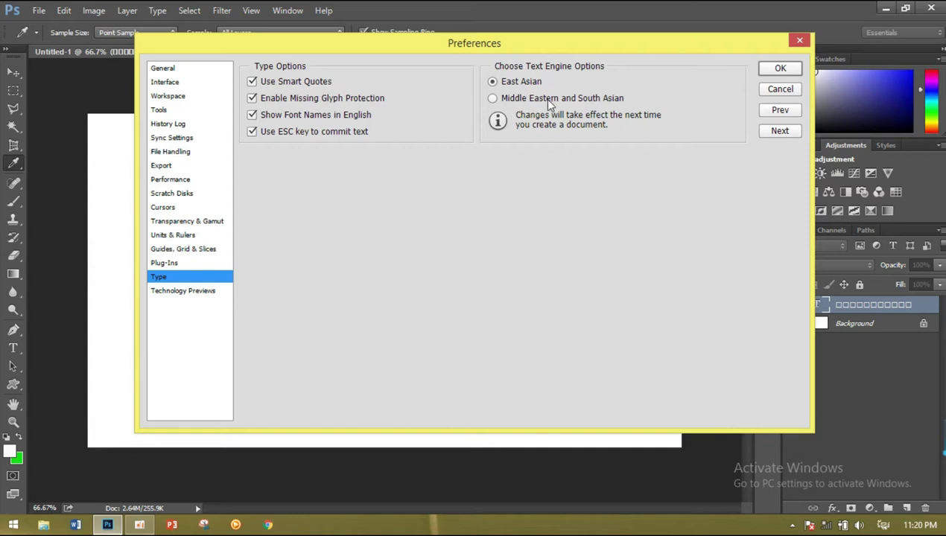
click(493, 98)
click(779, 69)
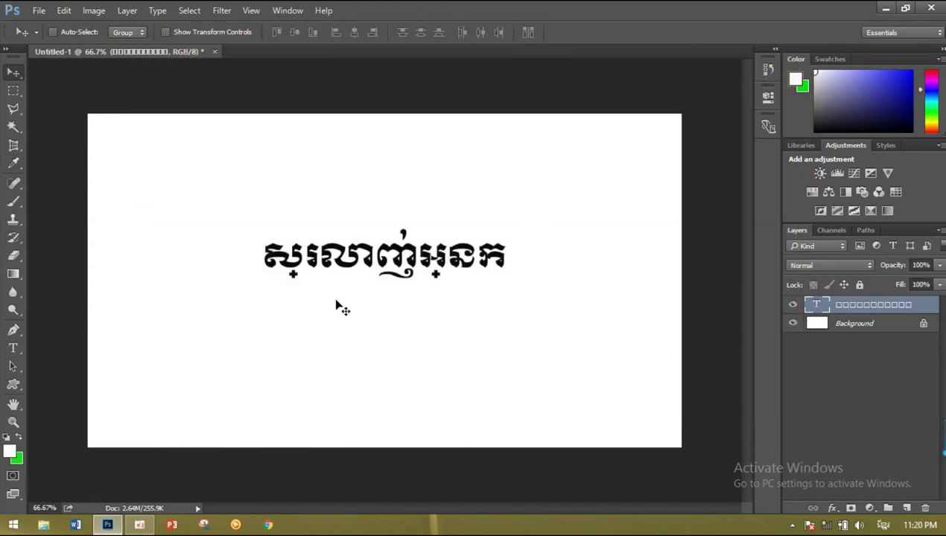
click(16, 353)
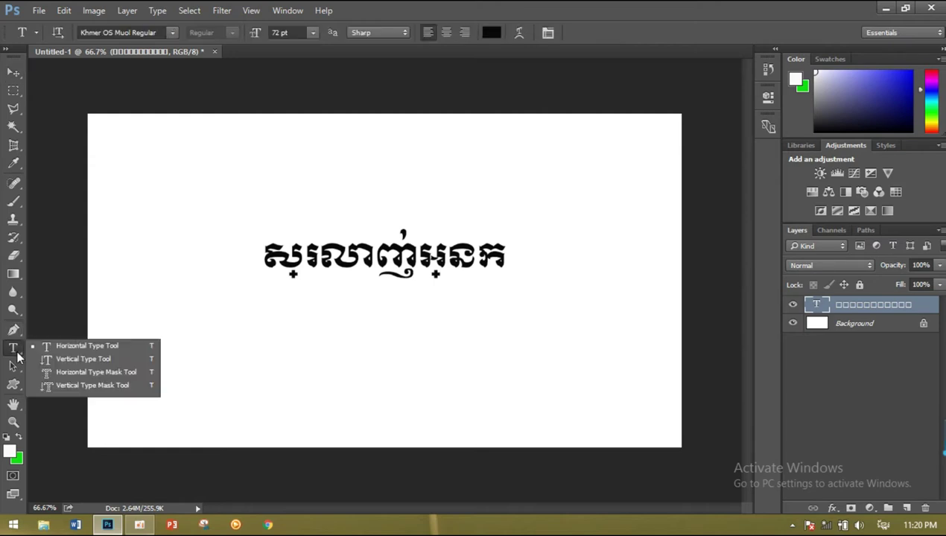
Add a second text line reading សុរលាញ់អុនក below the first, correcting the last letter, and commit it
click(314, 343)
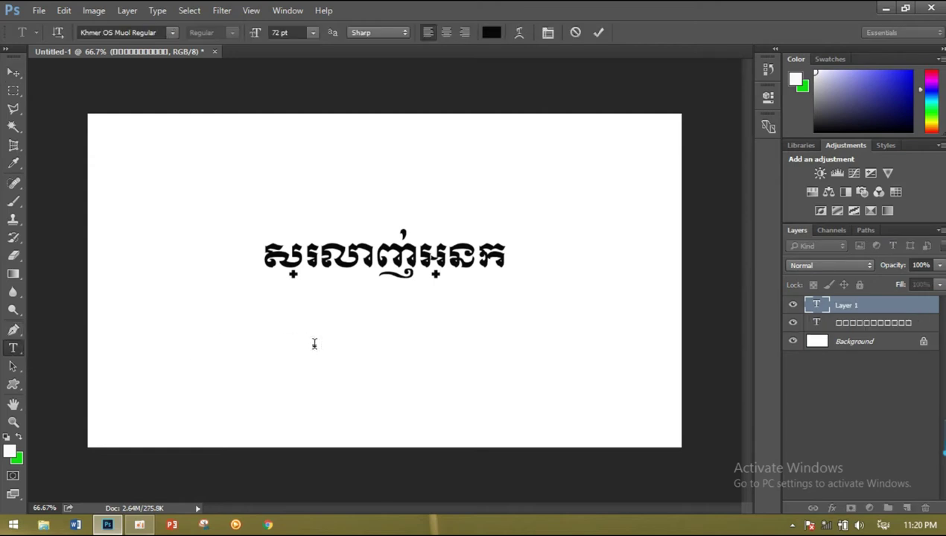
text(សុរ)
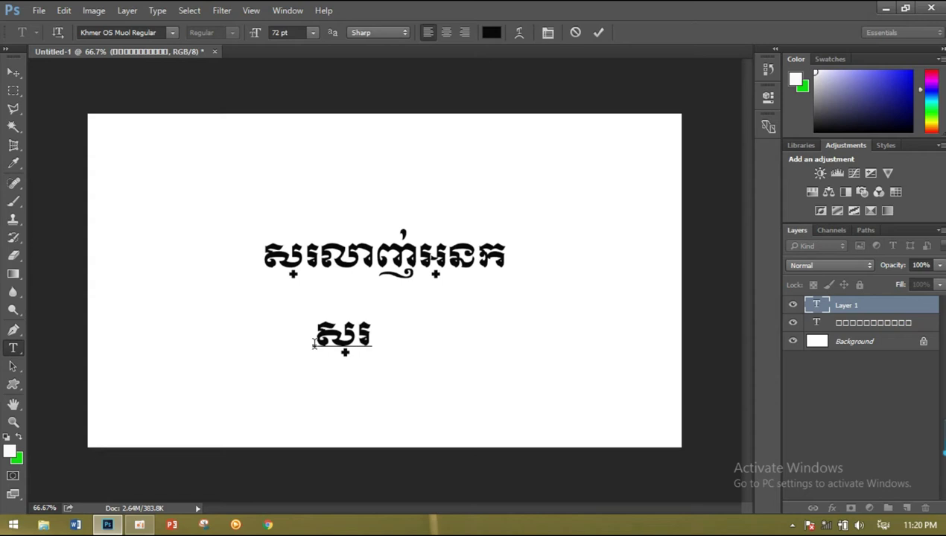
text(លាញ់)
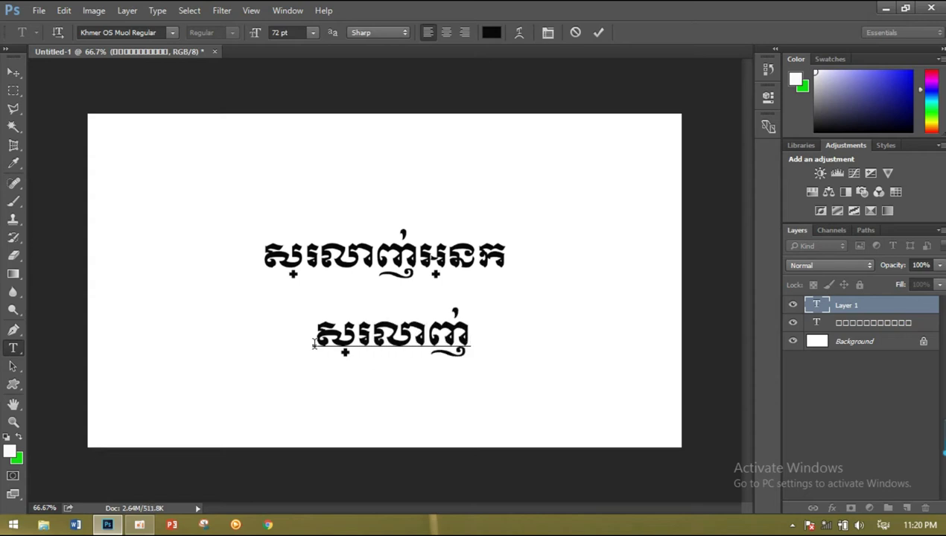
text(ខ)
key(BackSpace)
text(អុន)
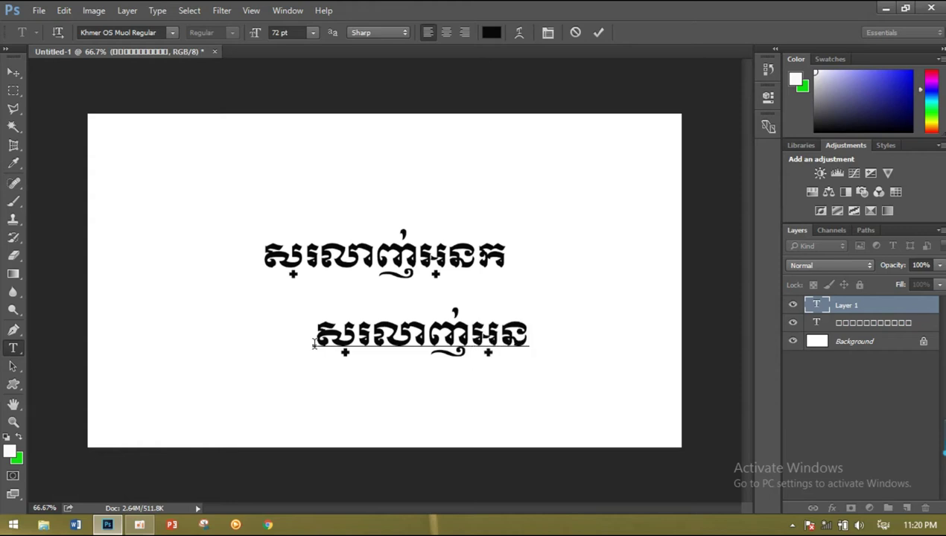
text(ក)
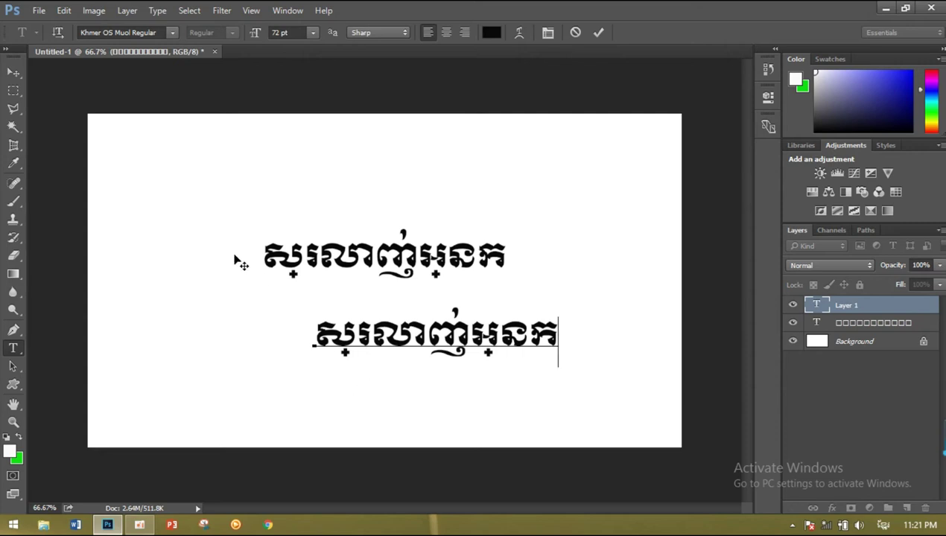
click(14, 72)
click(158, 113)
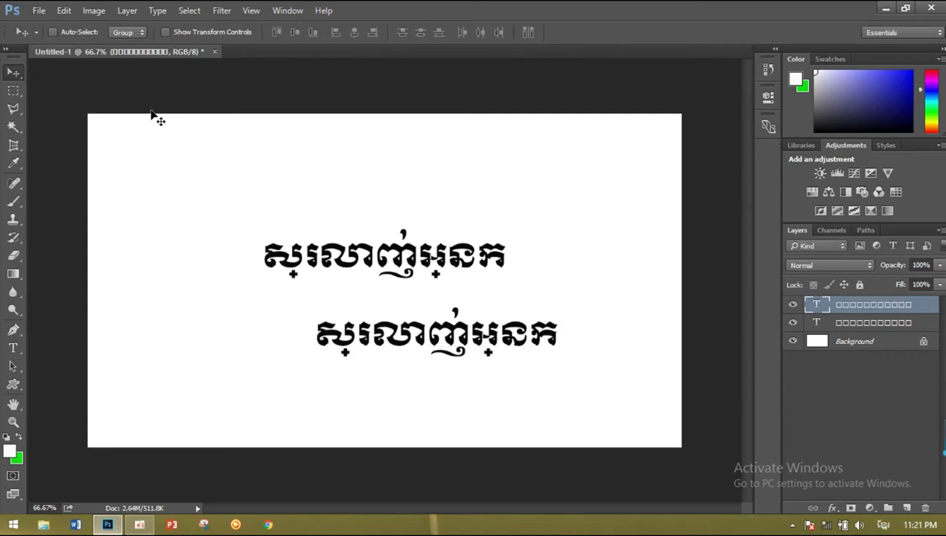
Close the text document without saving, quit Photoshop and relaunch it
click(214, 51)
click(475, 211)
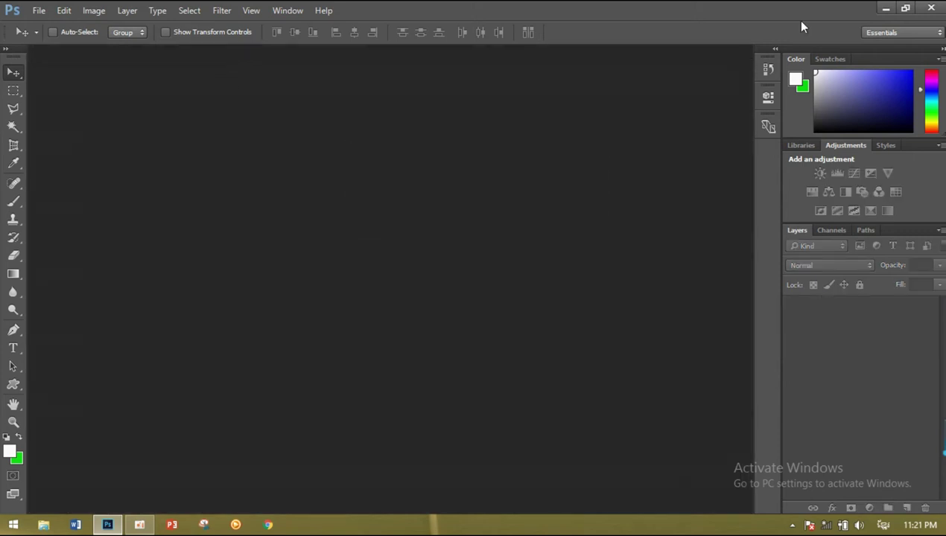
click(937, 9)
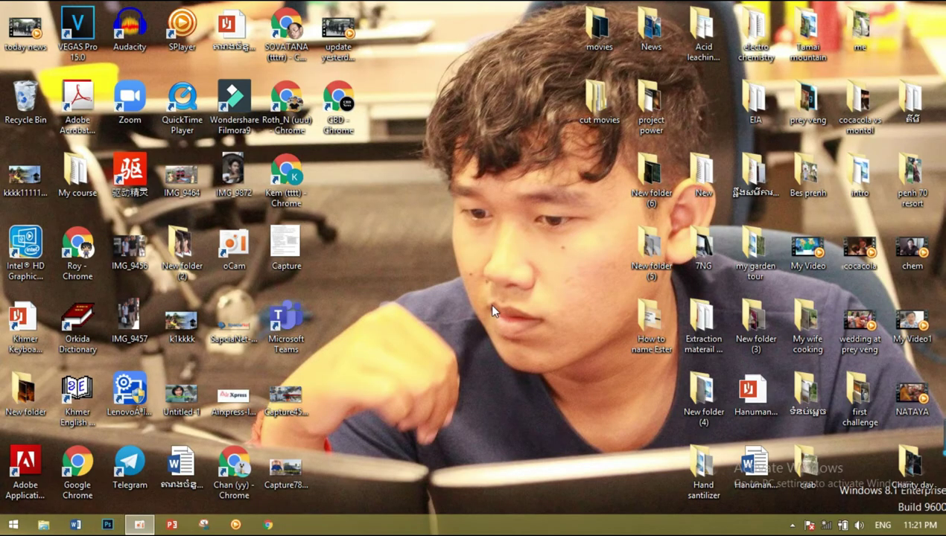
click(106, 526)
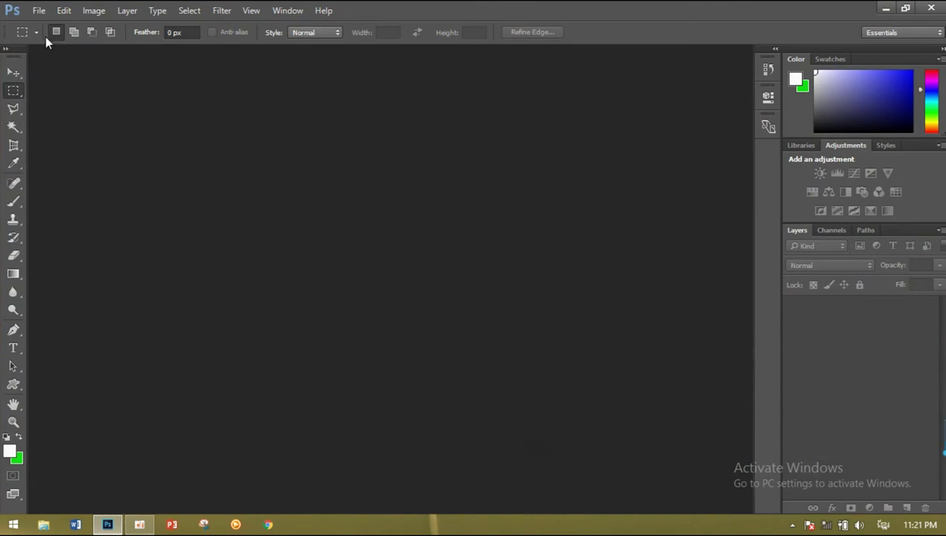
Create a new blank white document, Untitled-1, with the default settings
click(42, 13)
click(63, 27)
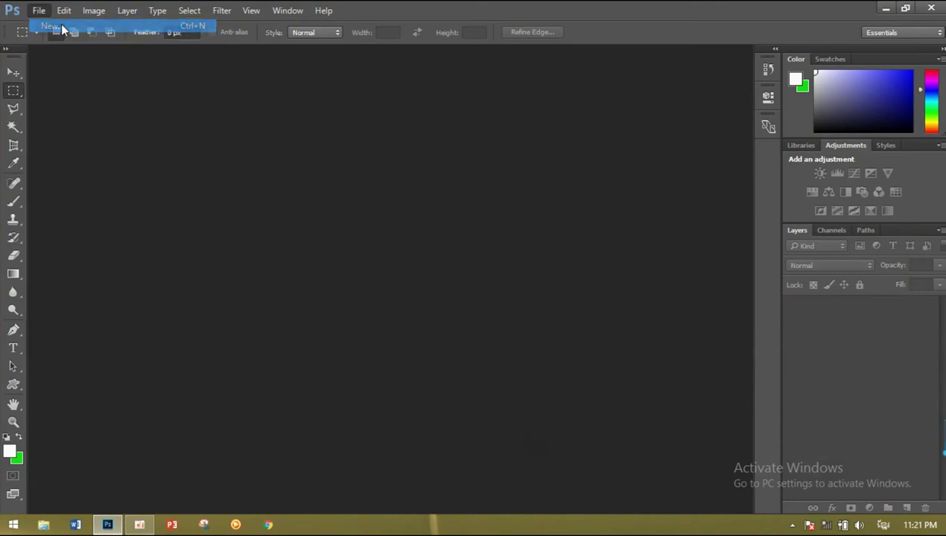
click(583, 107)
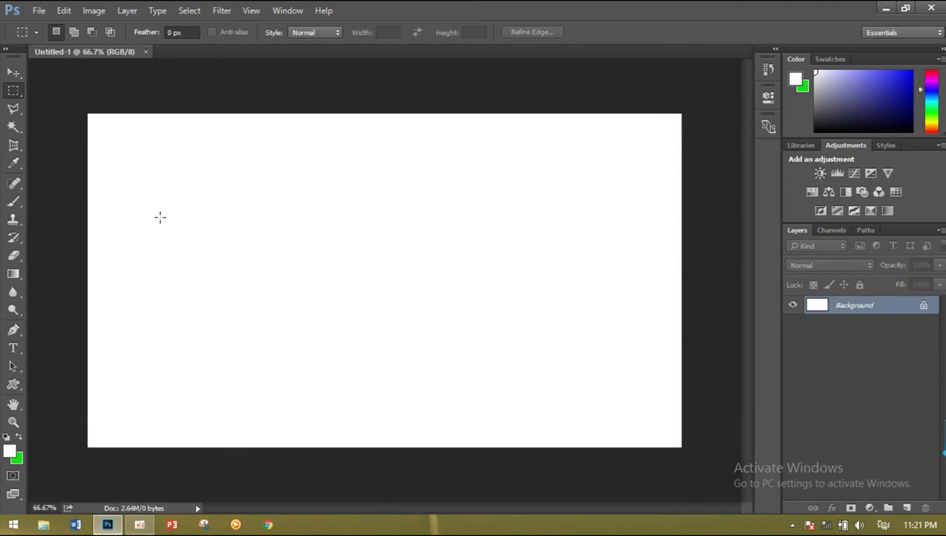
Type ស្រលាញ់អ្នក in Khmer OS Muol 72 pt with correct subscripts and commit it
drag(13, 348, 58, 344)
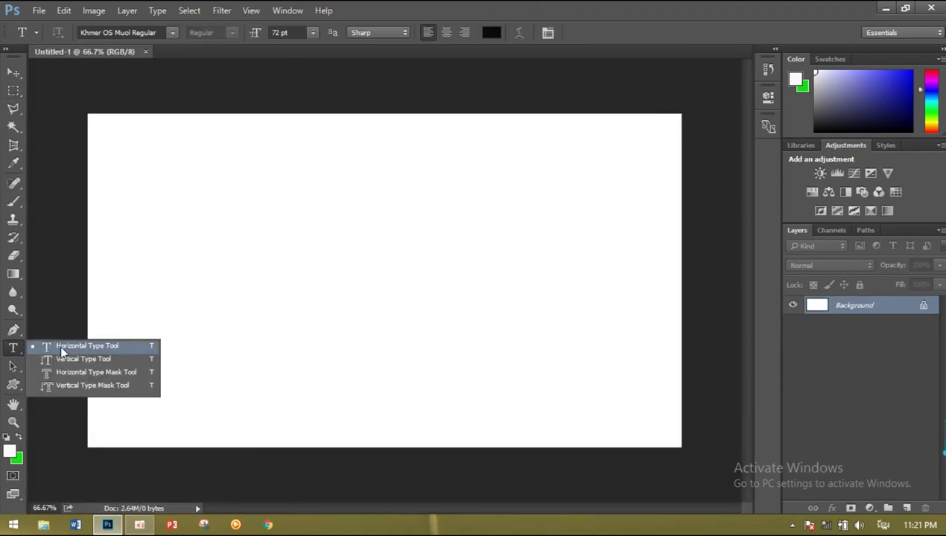
click(255, 268)
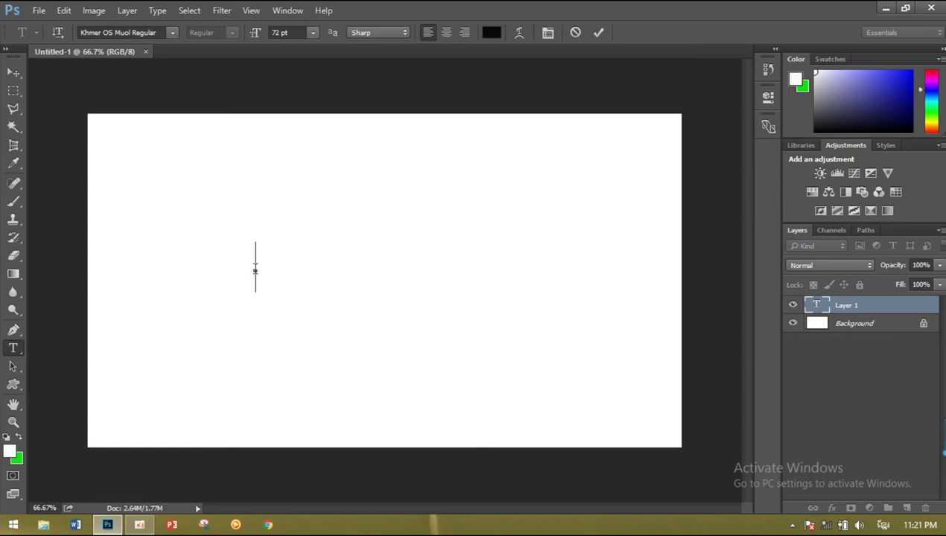
text(សប)
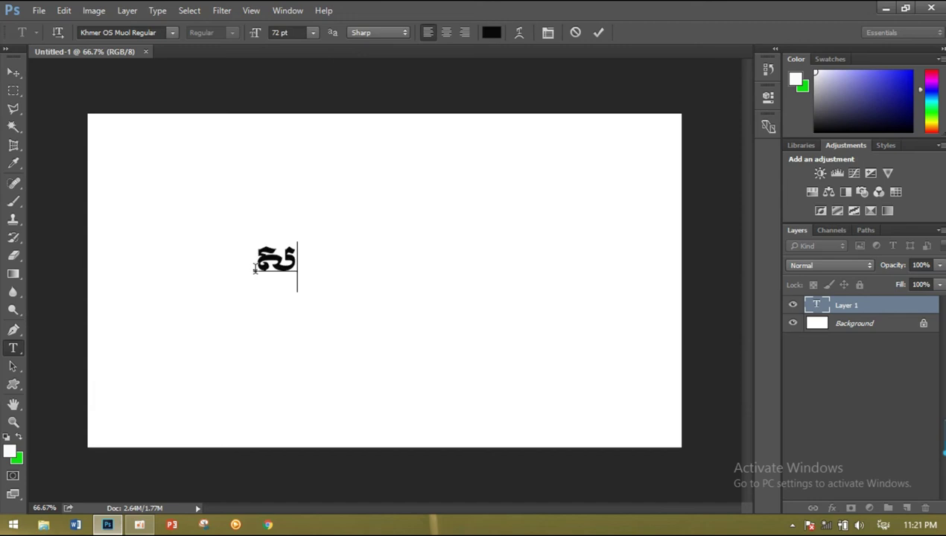
key(BackSpace)
text(្រលា)
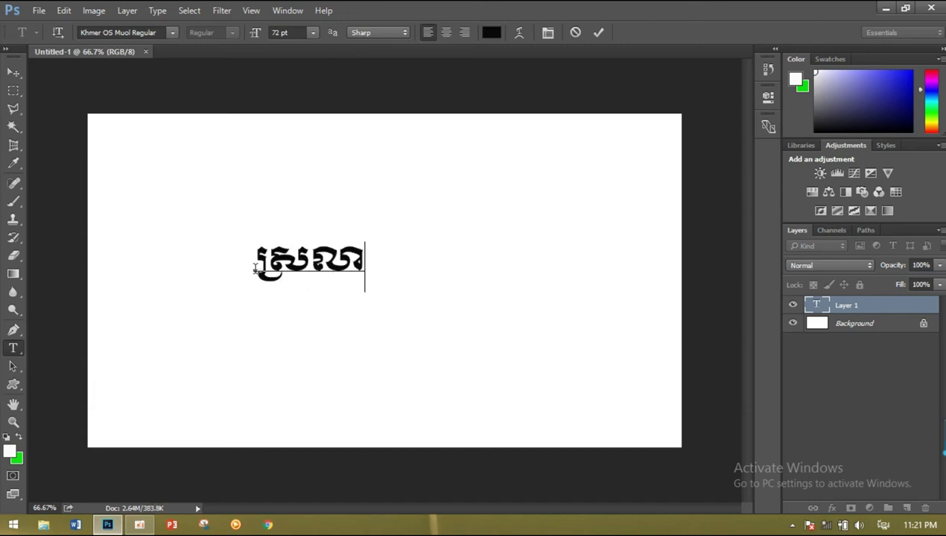
text(ញ់)
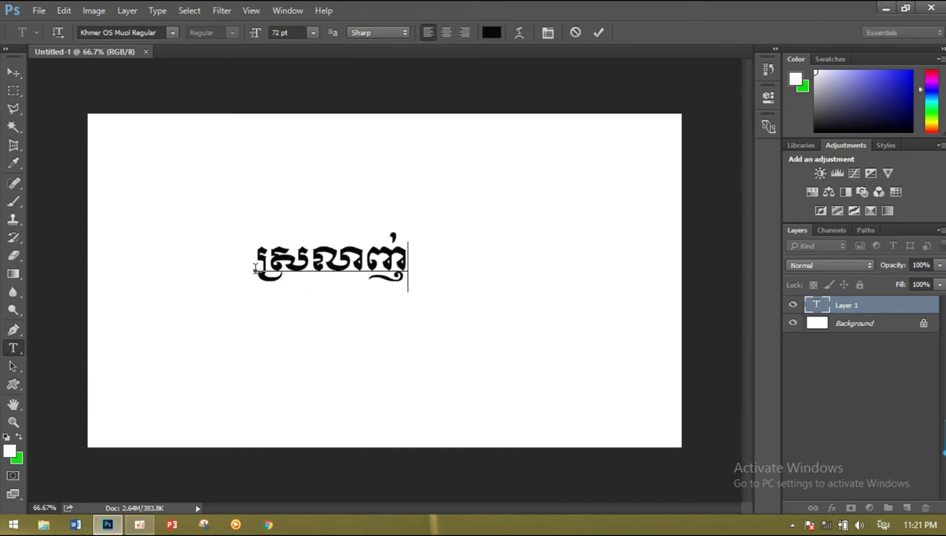
text(អ្នក)
key(BackSpace)
text(នក)
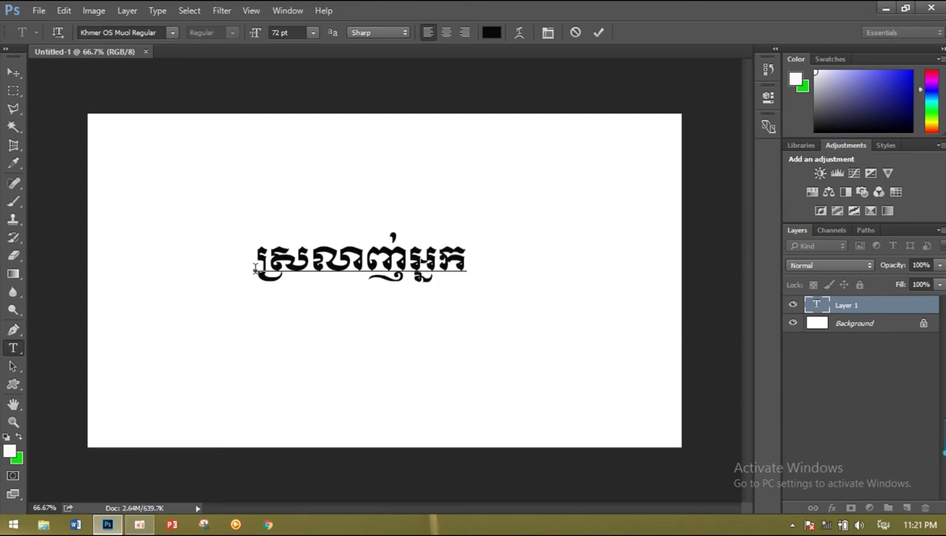
click(14, 72)
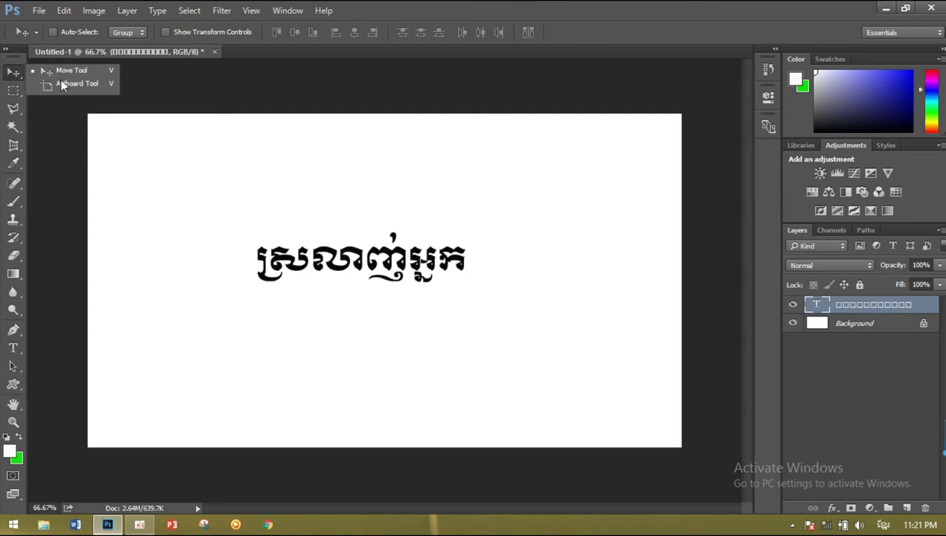
click(56, 71)
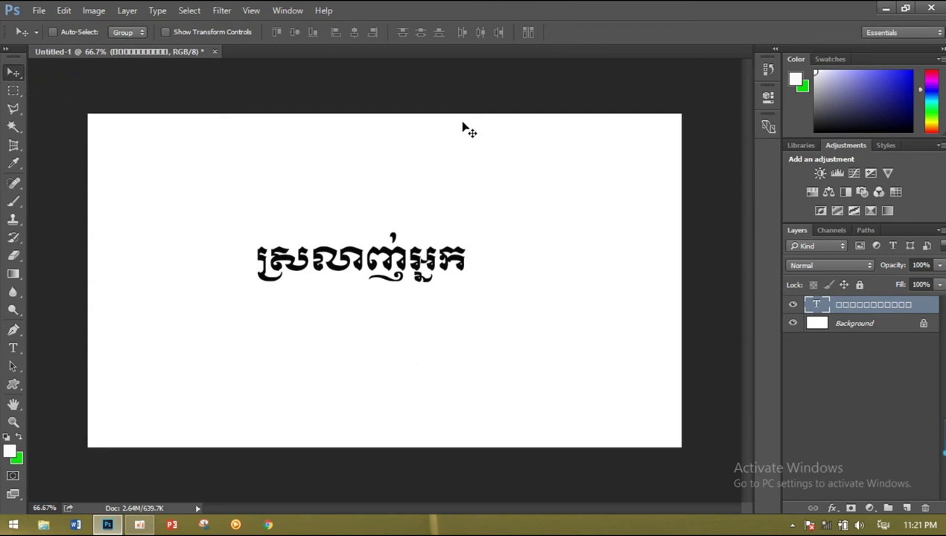